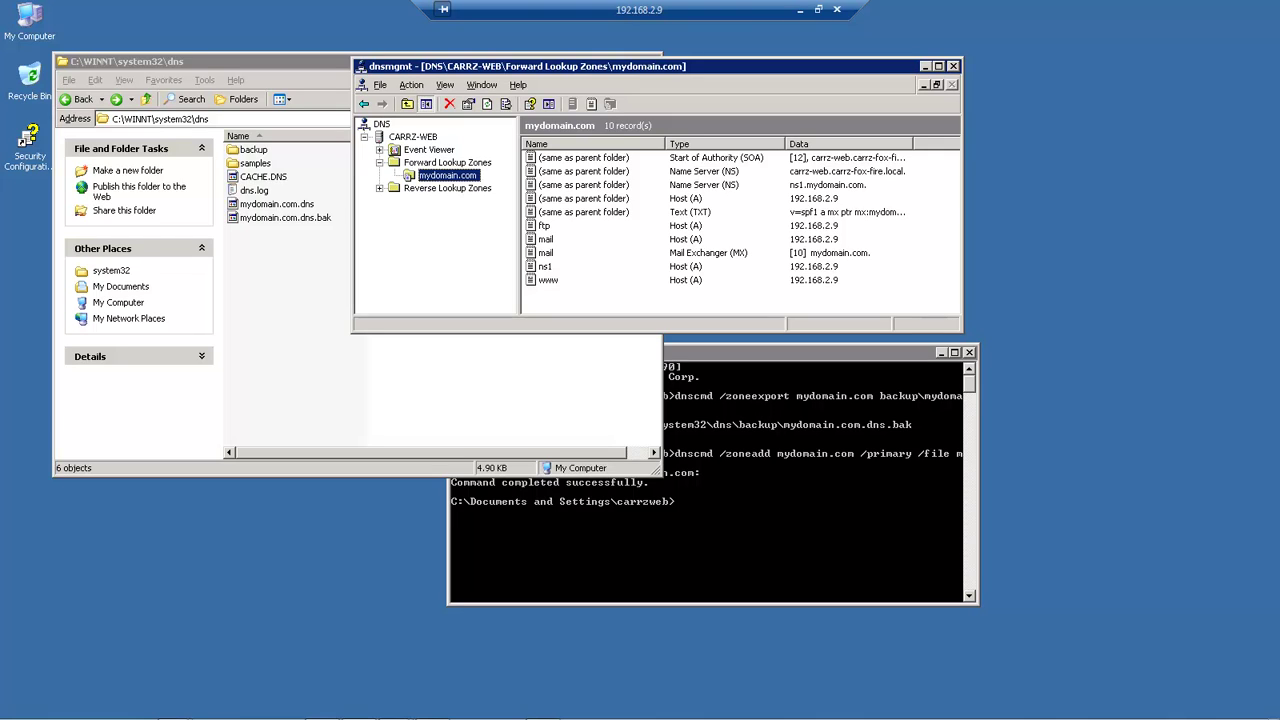
Step: Close the Command Prompt and the C:\WINNT\system32\dns folder window, then center the DNS console
{"action": "left_click", "coordinate": [813, 465]}
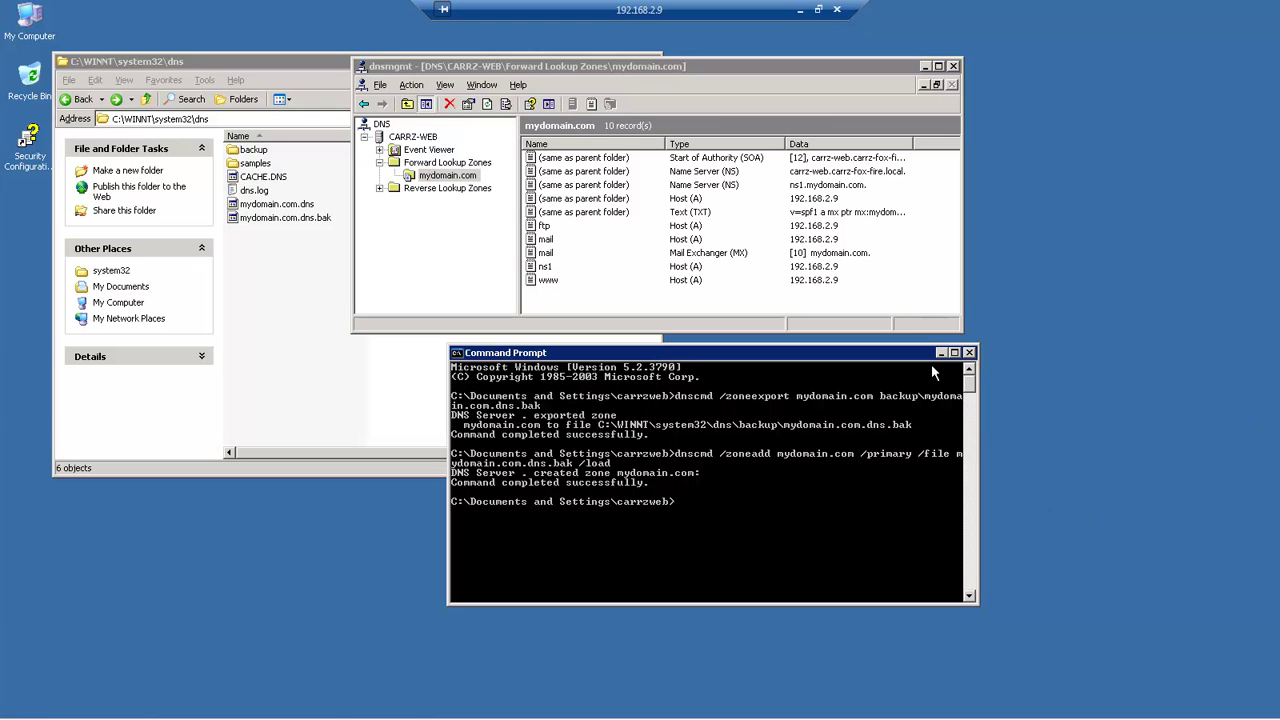
{"action": "left_click", "coordinate": [969, 352]}
{"action": "left_click", "coordinate": [283, 268]}
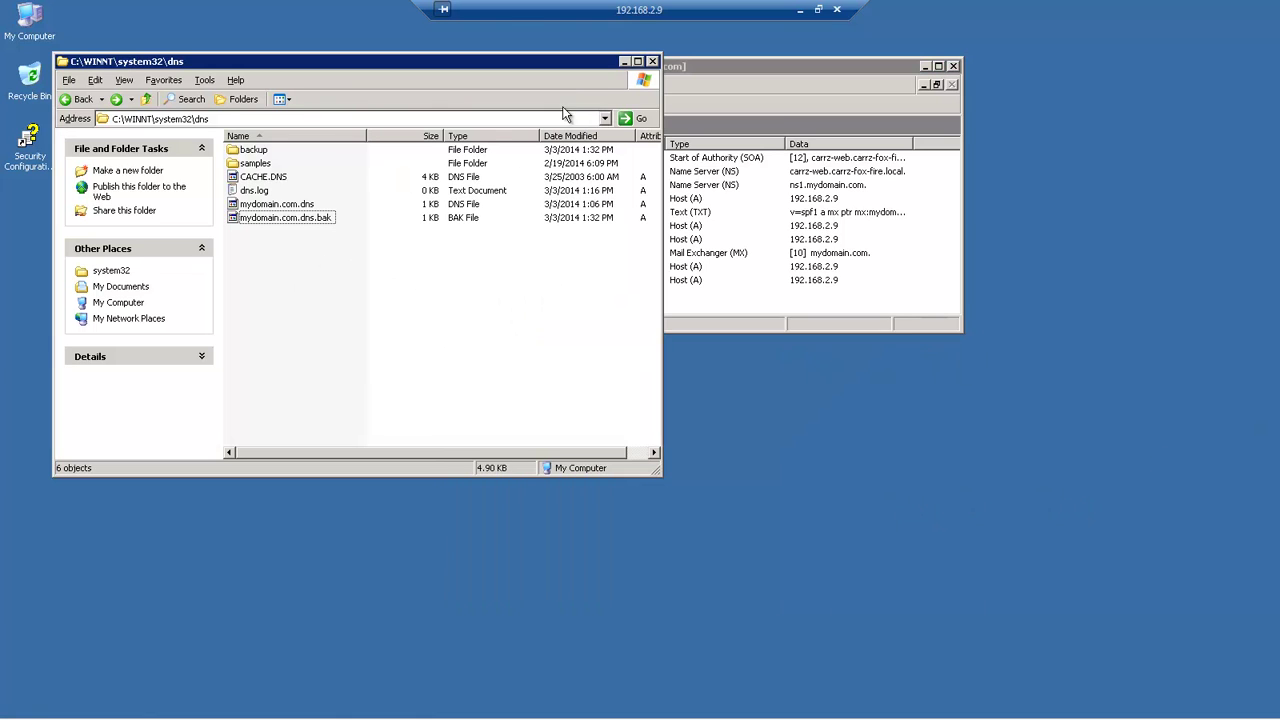
{"action": "left_click", "coordinate": [643, 63]}
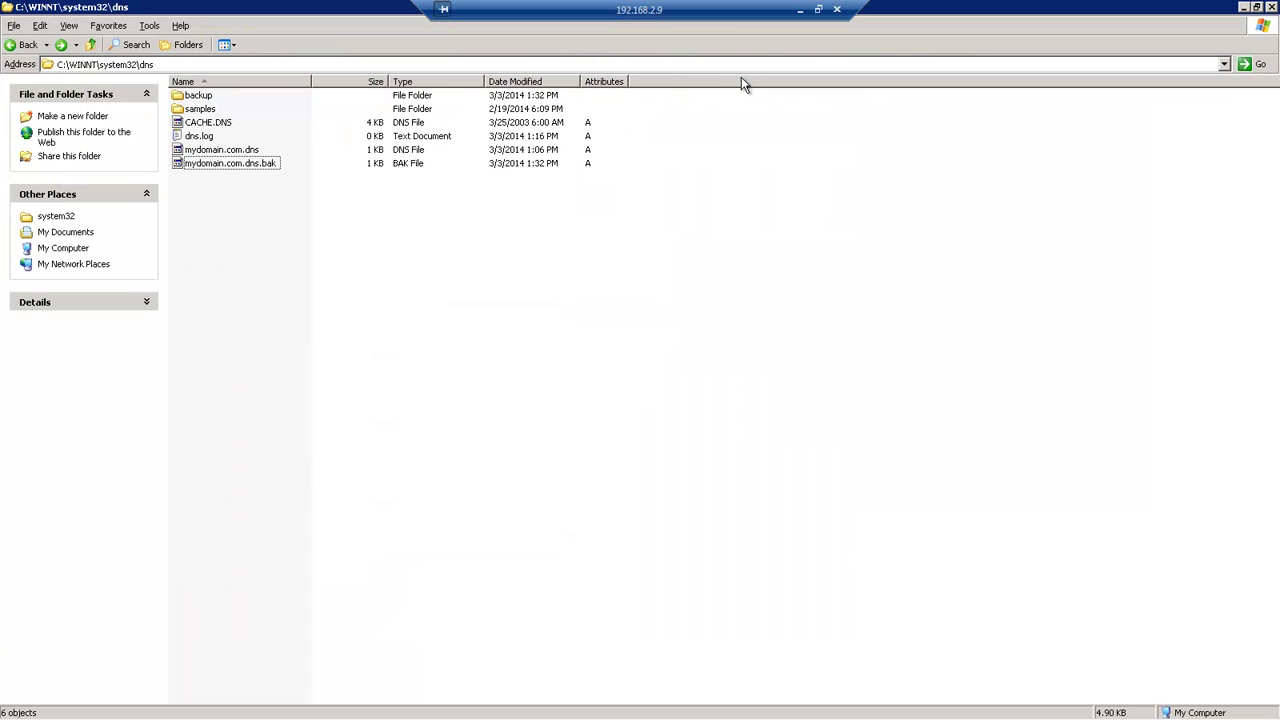
{"action": "left_click", "coordinate": [1252, 9]}
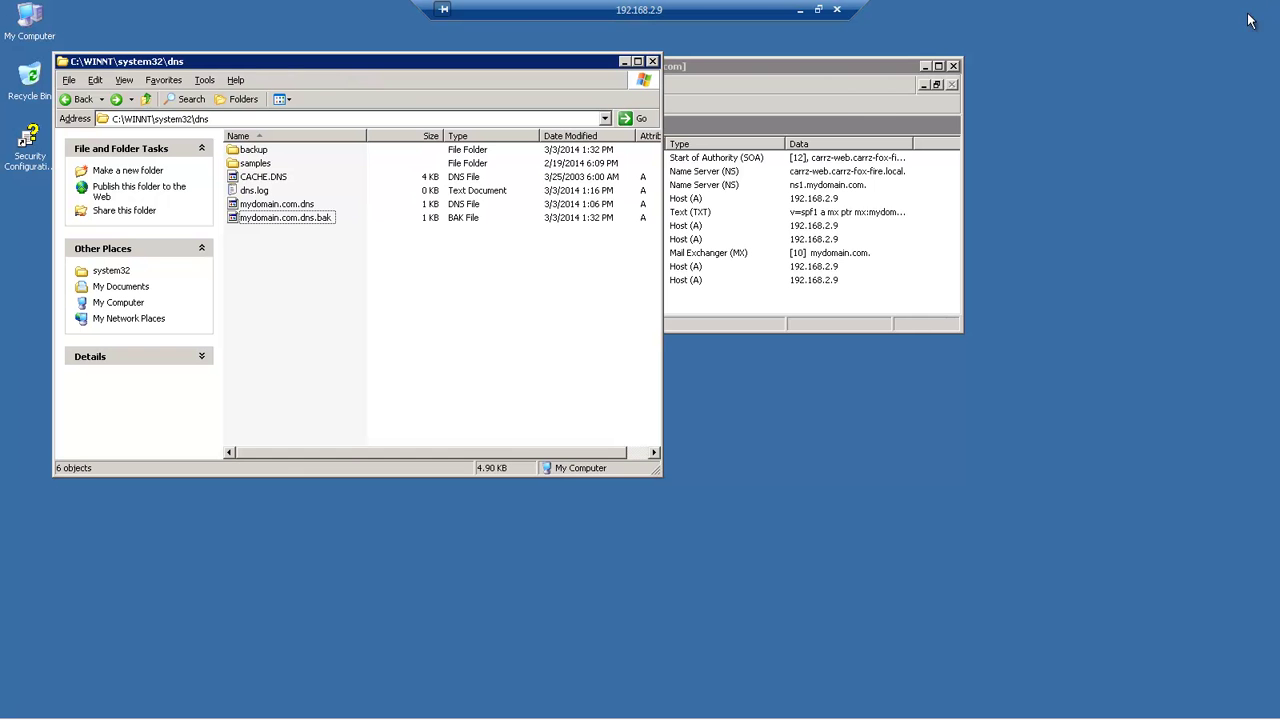
{"action": "left_click", "coordinate": [652, 61]}
{"action": "left_click_drag", "start_coordinate": [714, 71], "coordinate": [638, 143]}
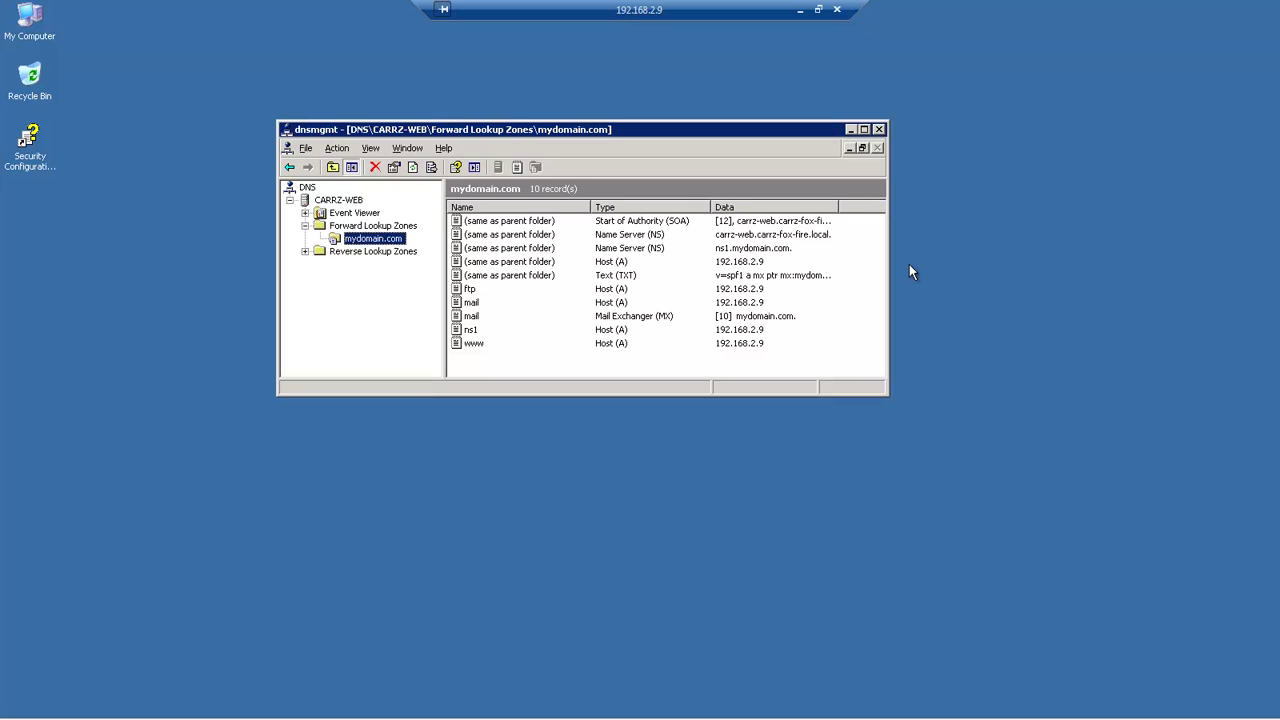
Step: Open the mydomain.com Start of Authority record's Properties, showing serial number 12
{"action": "double_click", "coordinate": [632, 221]}
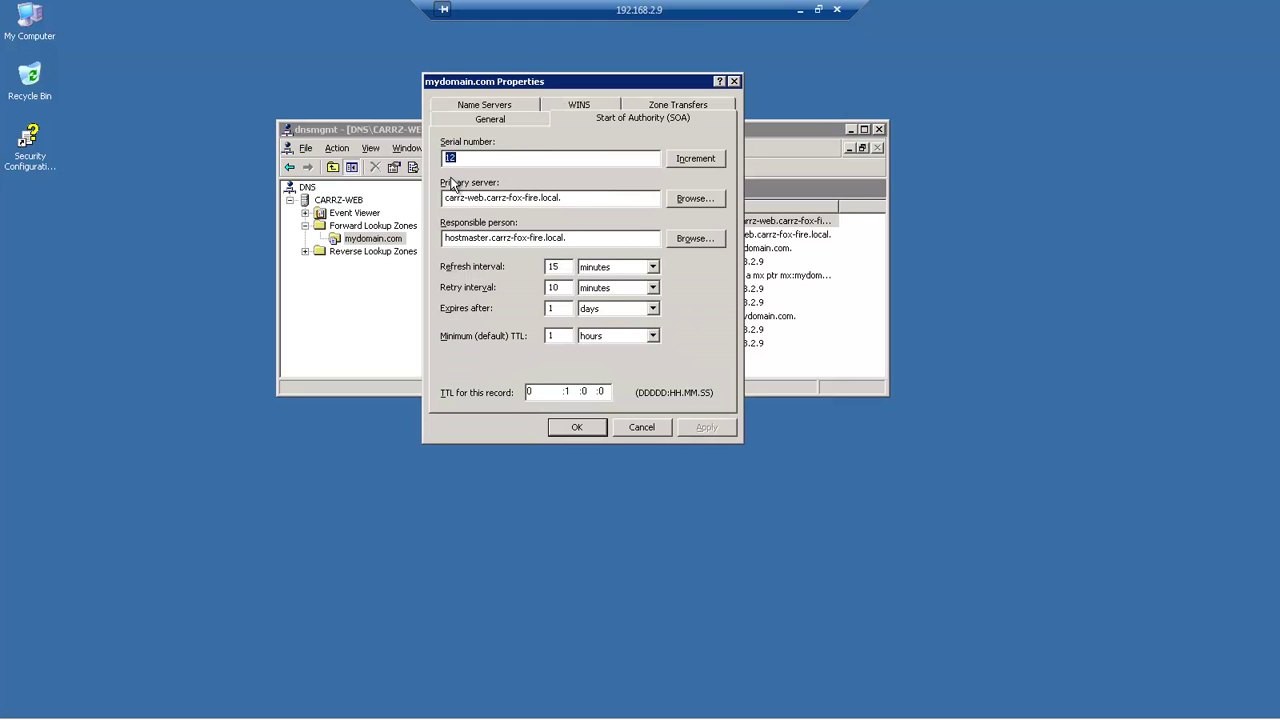
{"action": "left_click_drag", "start_coordinate": [579, 92], "coordinate": [608, 125]}
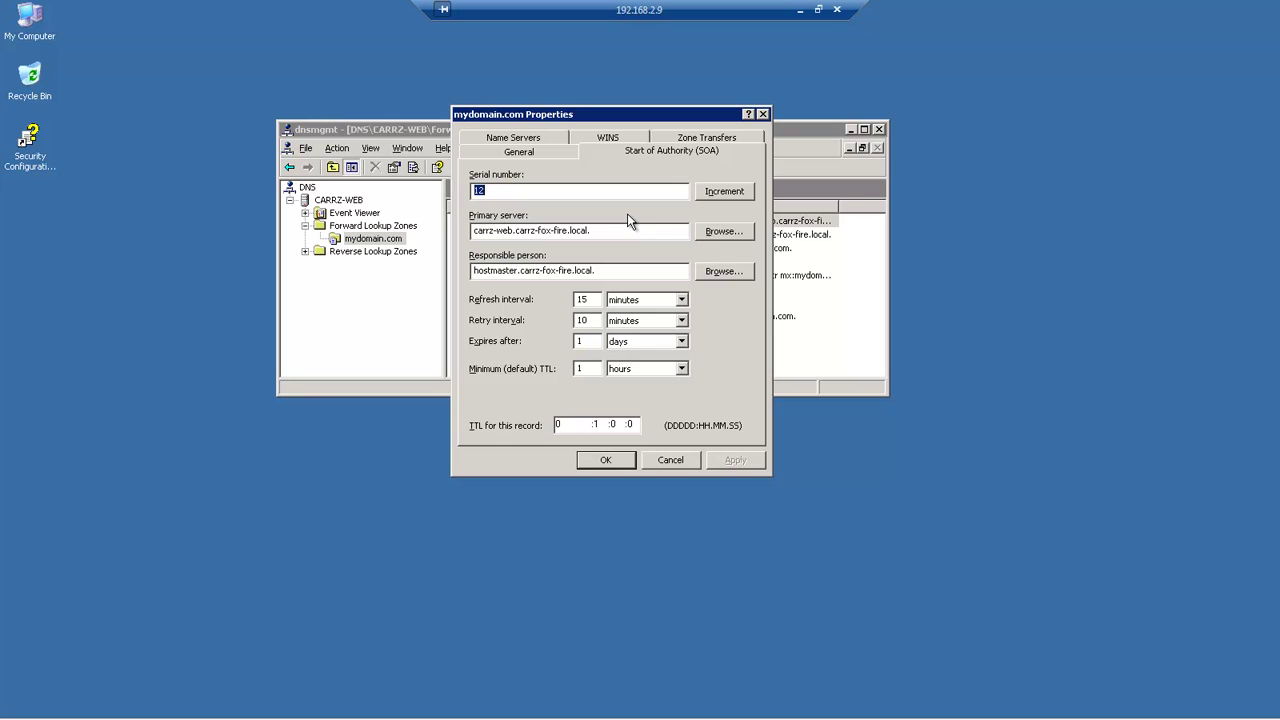
Step: Open Date and Time Properties from the taskbar clock and move it to the right
{"action": "left_click", "coordinate": [531, 190]}
{"action": "left_click", "coordinate": [1245, 712]}
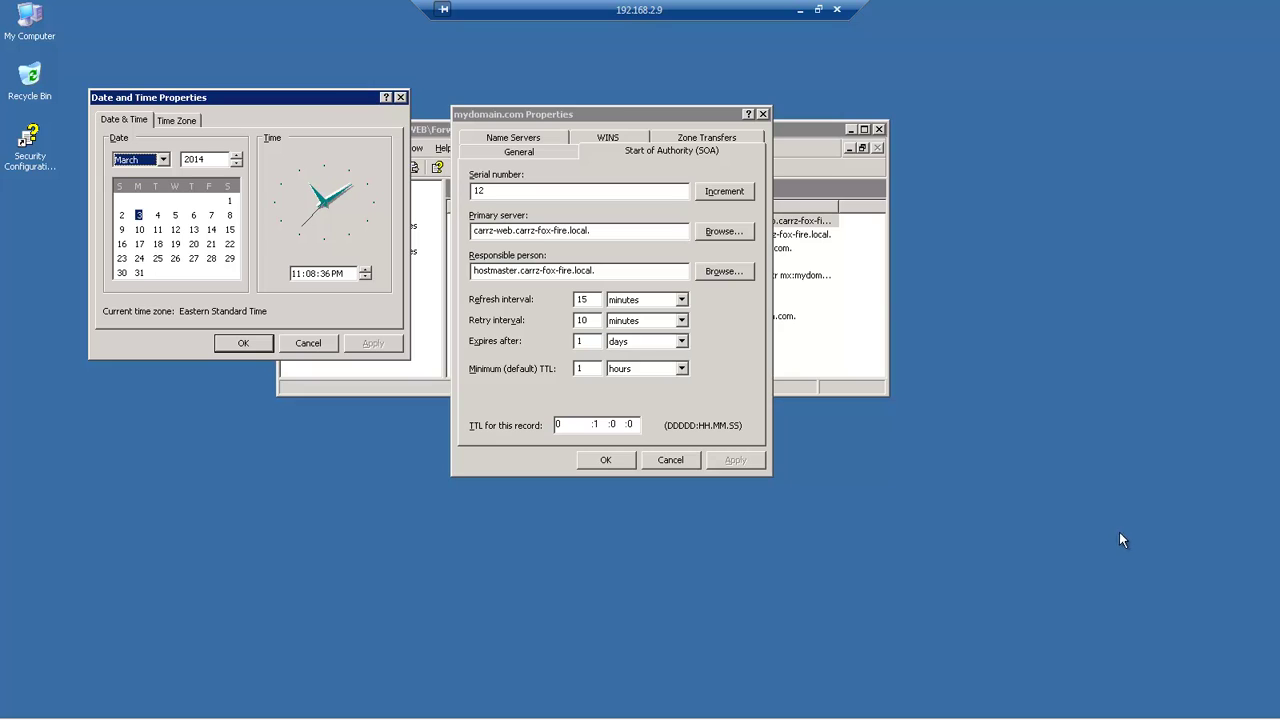
{"action": "left_click_drag", "start_coordinate": [291, 100], "coordinate": [1170, 126]}
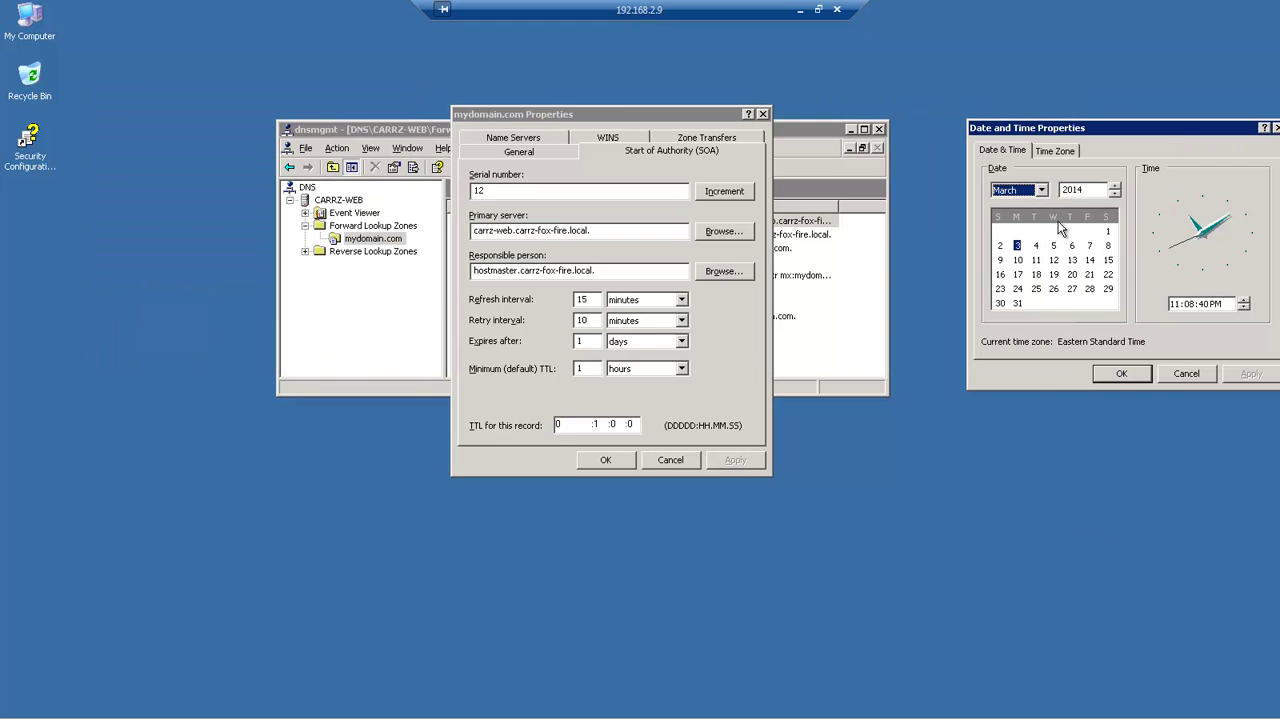
{"action": "left_click", "coordinate": [479, 190]}
{"action": "double_click", "coordinate": [479, 190]}
{"action": "type", "text": "20"}
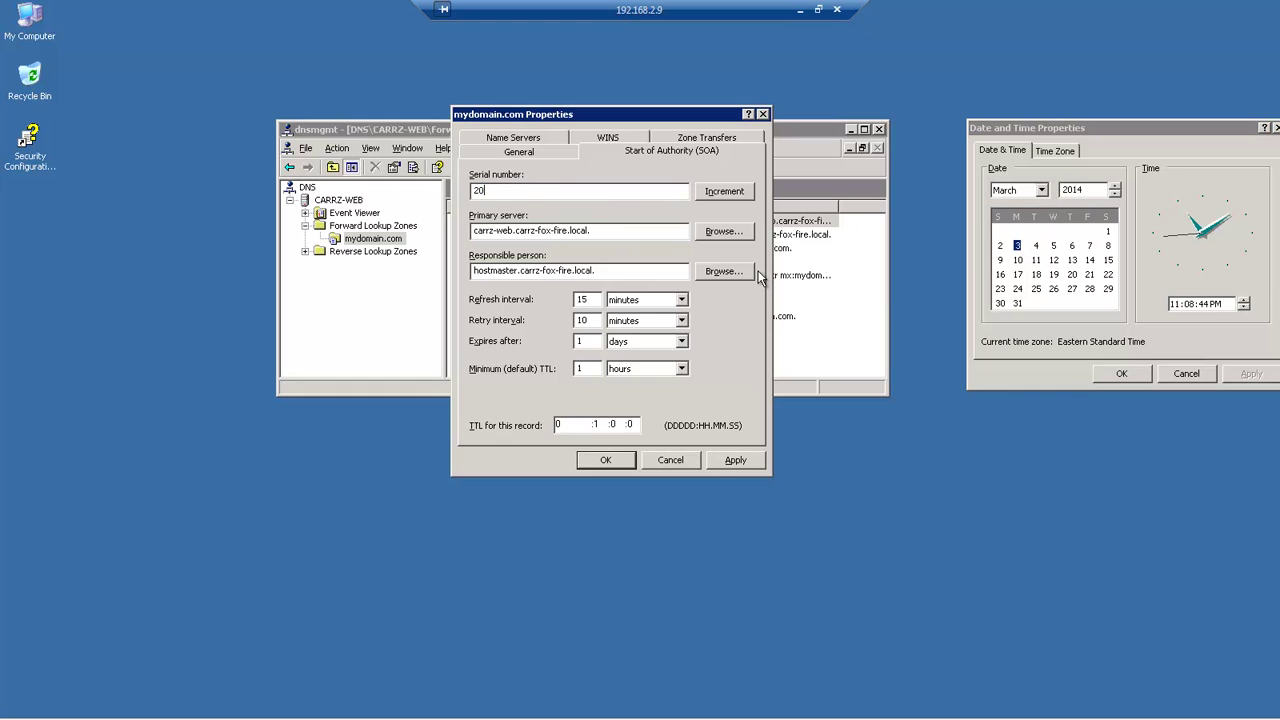
{"action": "type", "text": "140303"}
{"action": "type", "text": "11"}
{"action": "left_click", "coordinate": [732, 460]}
{"action": "left_click_drag", "start_coordinate": [656, 113], "coordinate": [561, 130]}
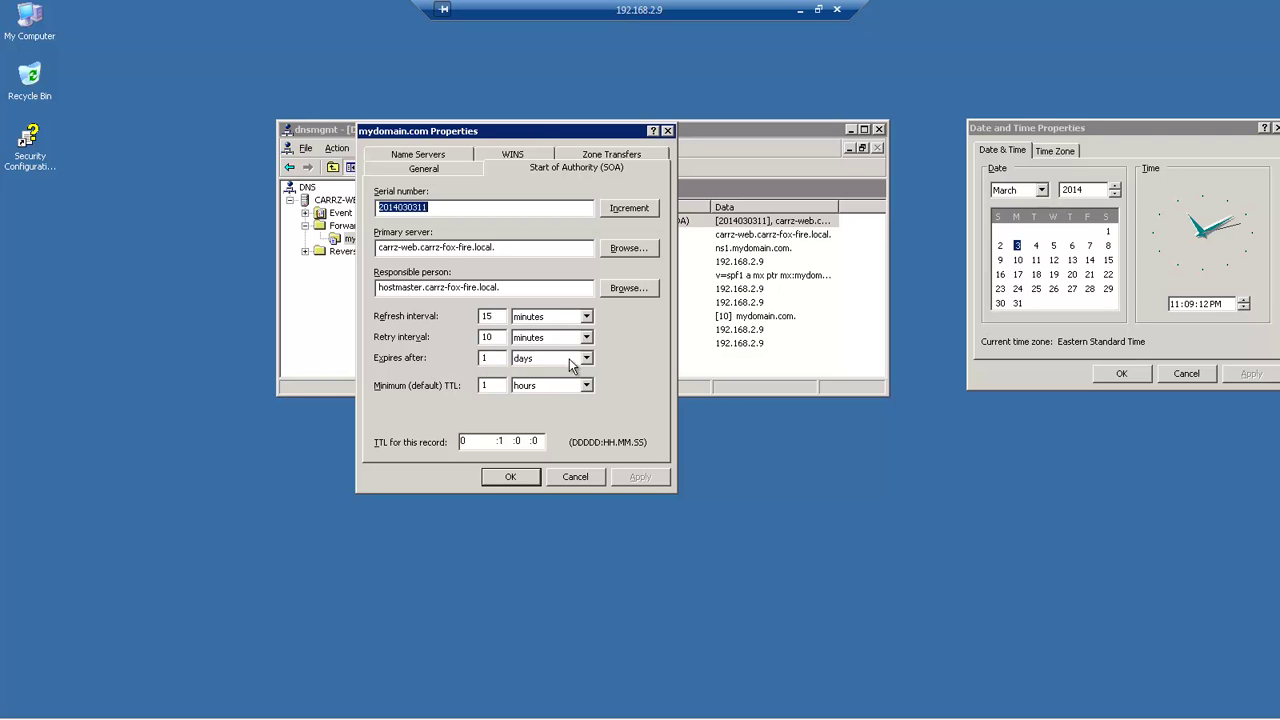
Step: Switch the Expires after units to seconds and select its value for replacement
{"action": "left_click_drag", "start_coordinate": [588, 133], "coordinate": [614, 114]}
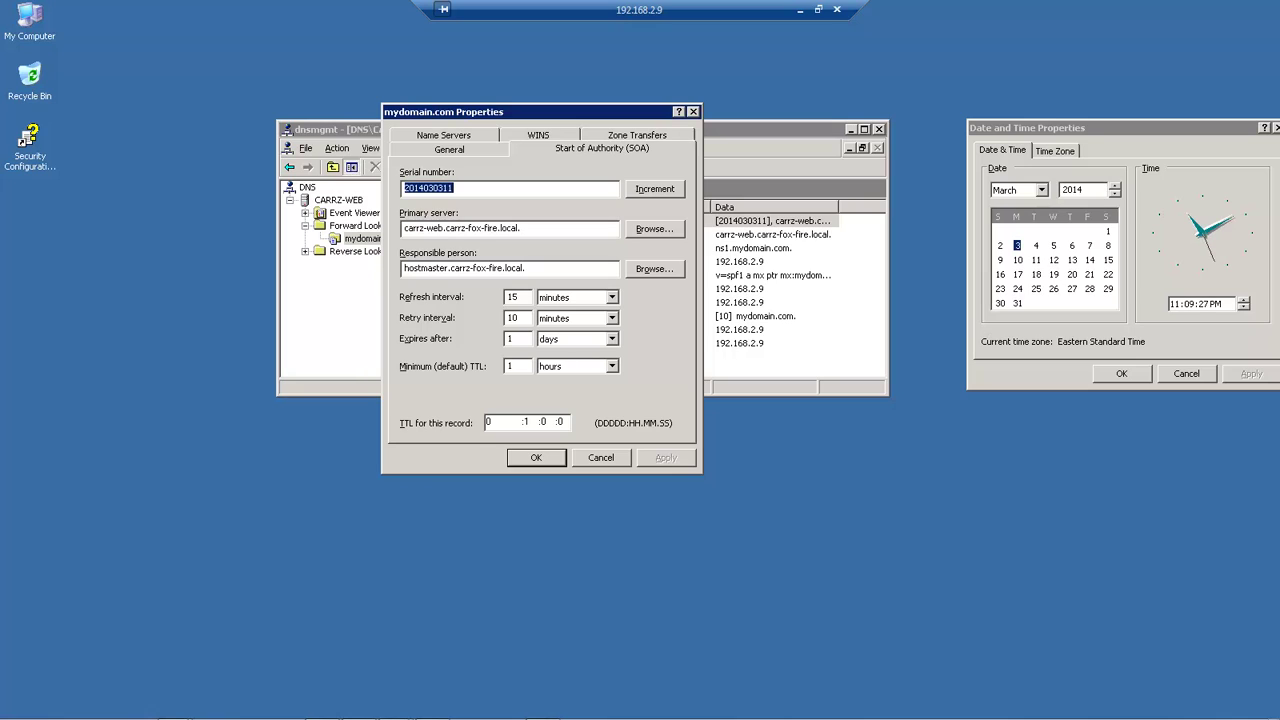
{"action": "left_click", "coordinate": [612, 340]}
{"action": "left_click", "coordinate": [583, 355]}
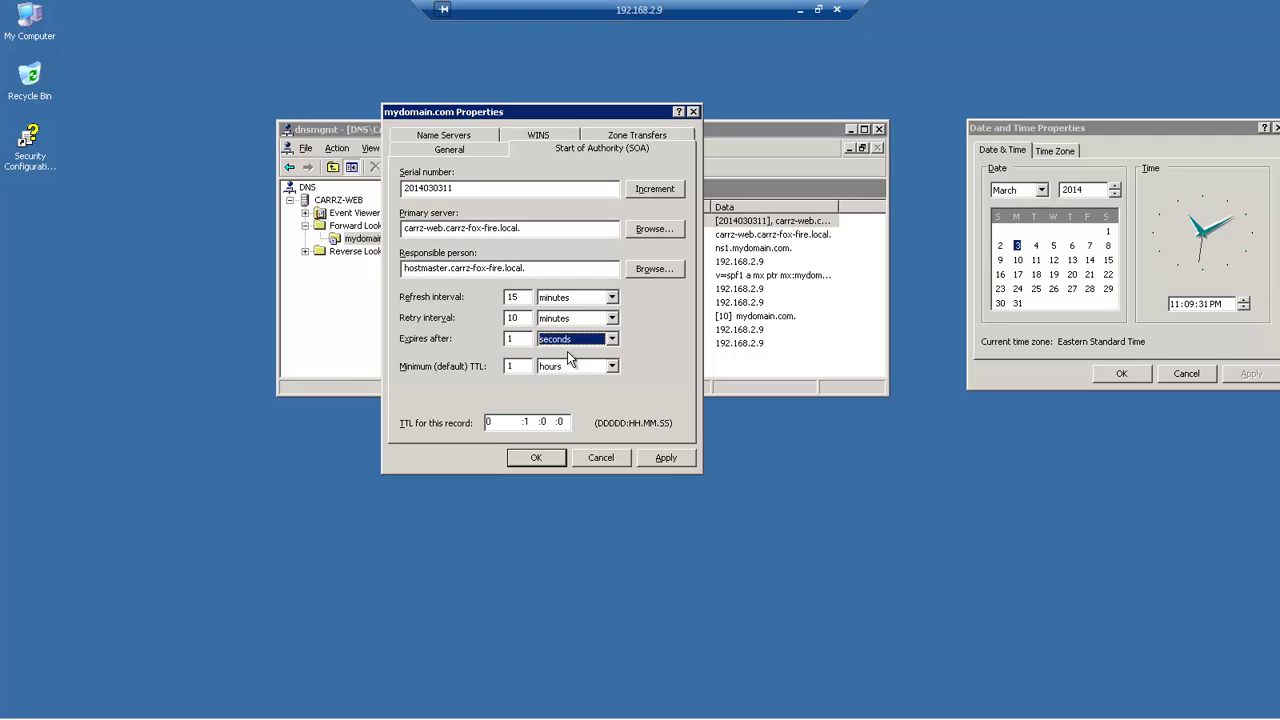
{"action": "double_click", "coordinate": [512, 339]}
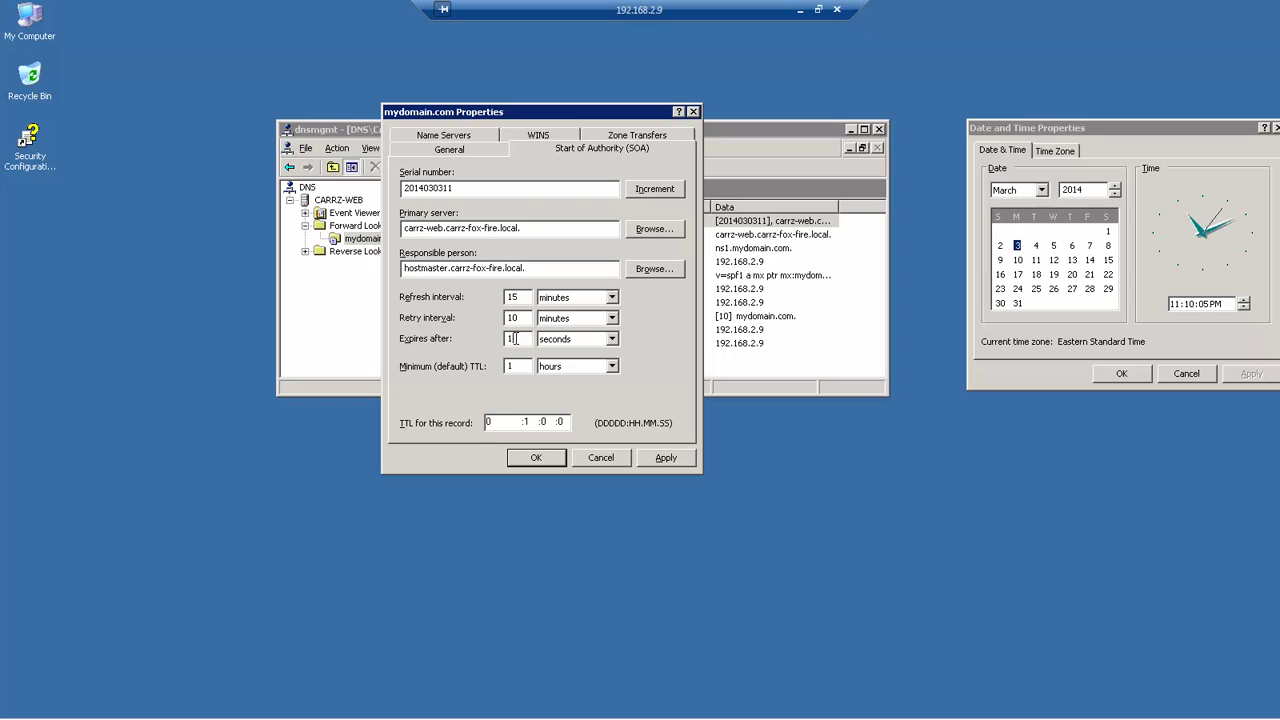
Step: Set the zone to expire after 15 days
{"action": "type", "text": "8"}
{"action": "left_click", "coordinate": [576, 338]}
{"action": "left_click", "coordinate": [550, 385]}
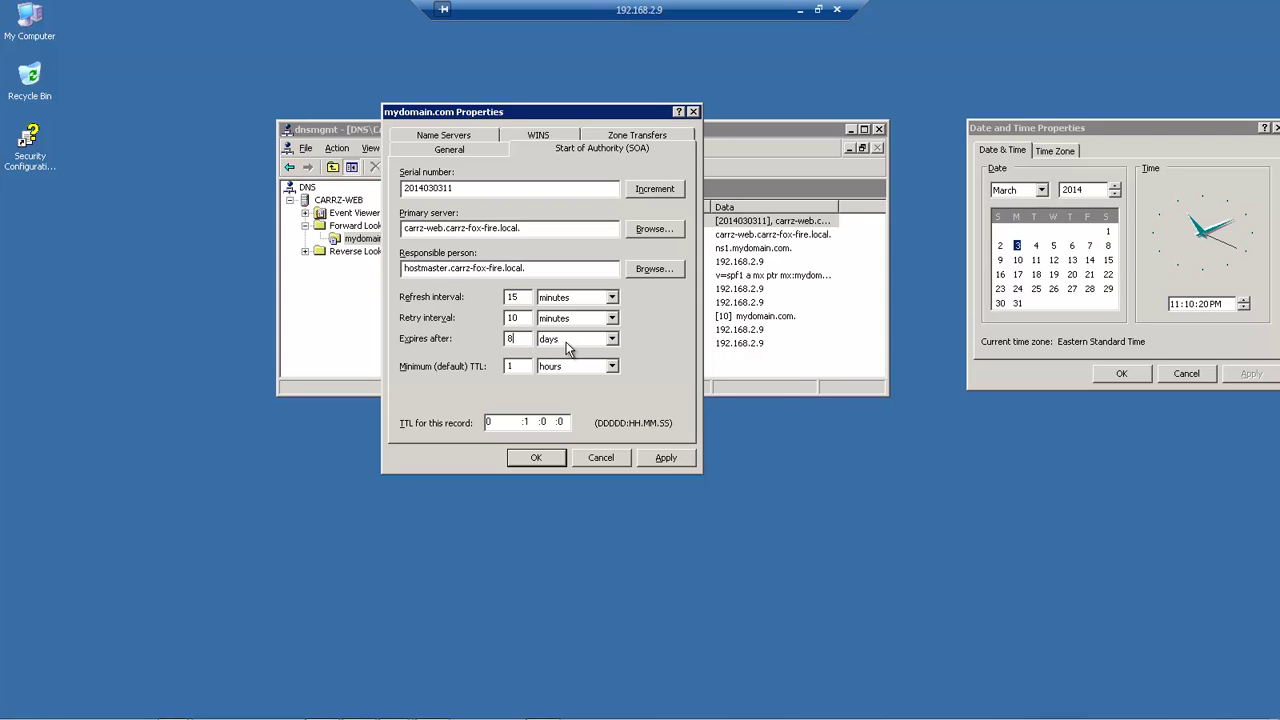
{"action": "left_click_drag", "start_coordinate": [520, 339], "coordinate": [490, 337]}
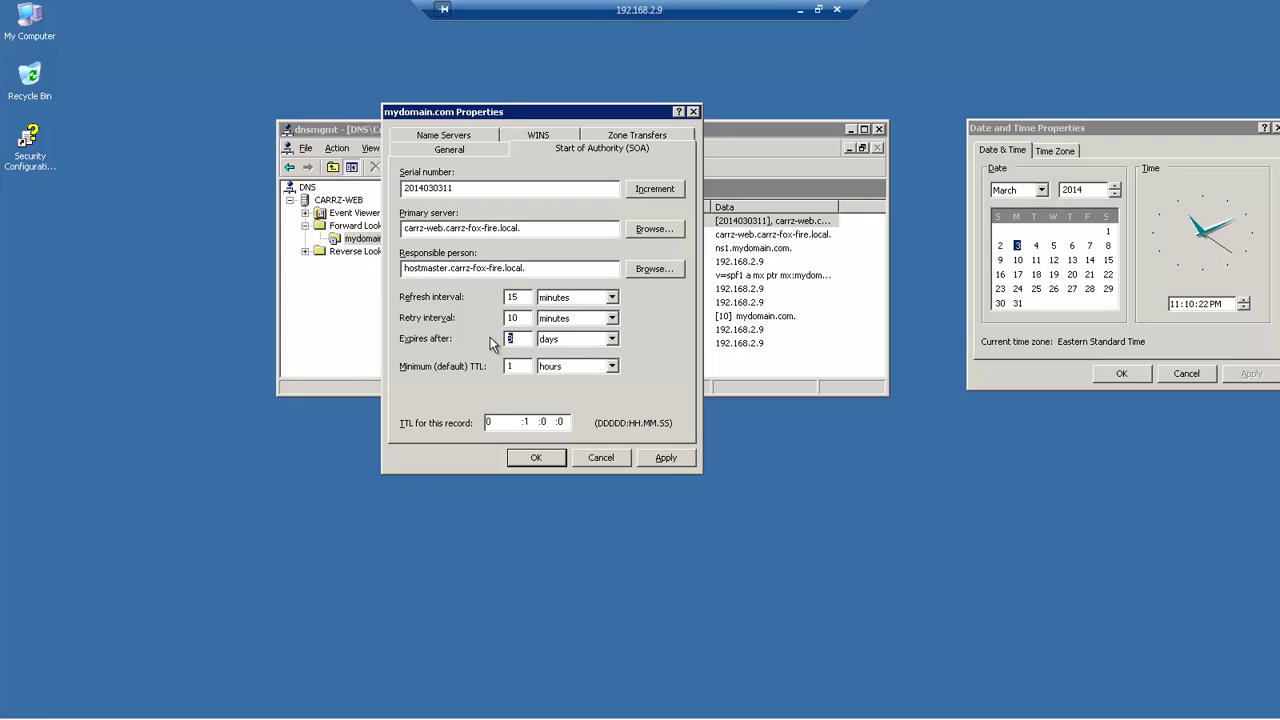
{"action": "type", "text": "15"}
Step: Set the record TTL to 0 hours 30 minutes (0:0:30:0)
{"action": "left_click", "coordinate": [530, 424]}
{"action": "type", "text": "0"}
{"action": "left_click", "coordinate": [541, 422]}
{"action": "type", "text": "30 :0"}
{"action": "left_click_drag", "start_coordinate": [590, 120], "coordinate": [623, 103]}
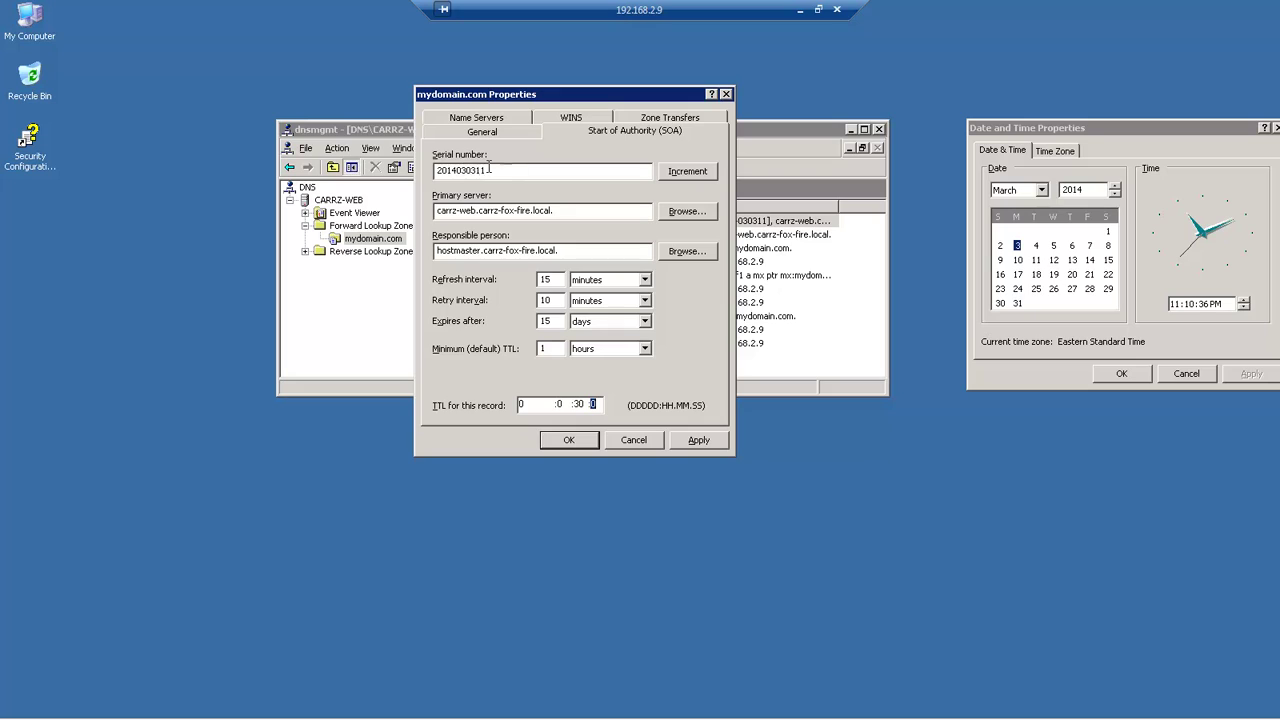
Step: Review the serial's trailing 11, the record TTL, and the 15-day expiry value
{"action": "left_click", "coordinate": [464, 170]}
{"action": "left_click_drag", "start_coordinate": [476, 172], "coordinate": [498, 172]}
{"action": "left_click", "coordinate": [579, 404]}
{"action": "double_click", "coordinate": [546, 321]}
{"action": "left_click_drag", "start_coordinate": [627, 98], "coordinate": [788, 97]}
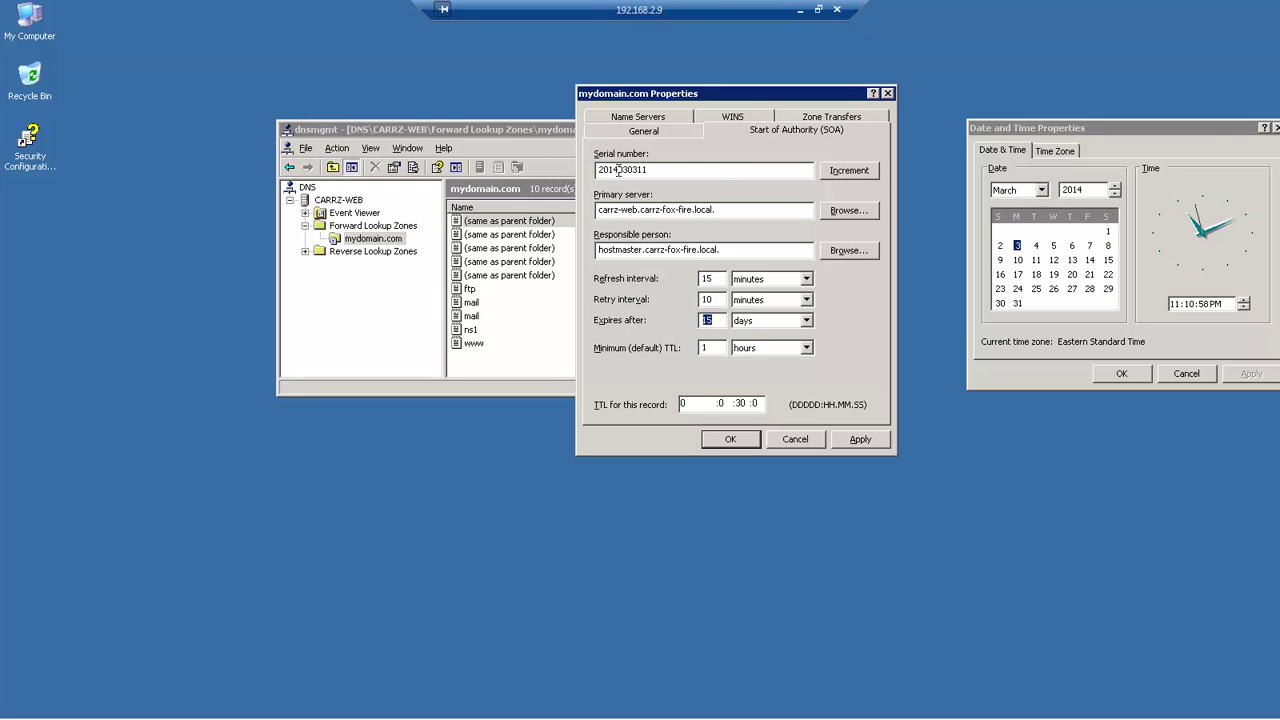
{"action": "left_click_drag", "start_coordinate": [618, 170], "coordinate": [556, 178]}
{"action": "left_click", "coordinate": [623, 170]}
{"action": "left_click_drag", "start_coordinate": [620, 170], "coordinate": [633, 173]}
{"action": "left_click_drag", "start_coordinate": [639, 170], "coordinate": [628, 170]}
{"action": "left_click_drag", "start_coordinate": [652, 170], "coordinate": [640, 170]}
{"action": "left_click", "coordinate": [857, 439]}
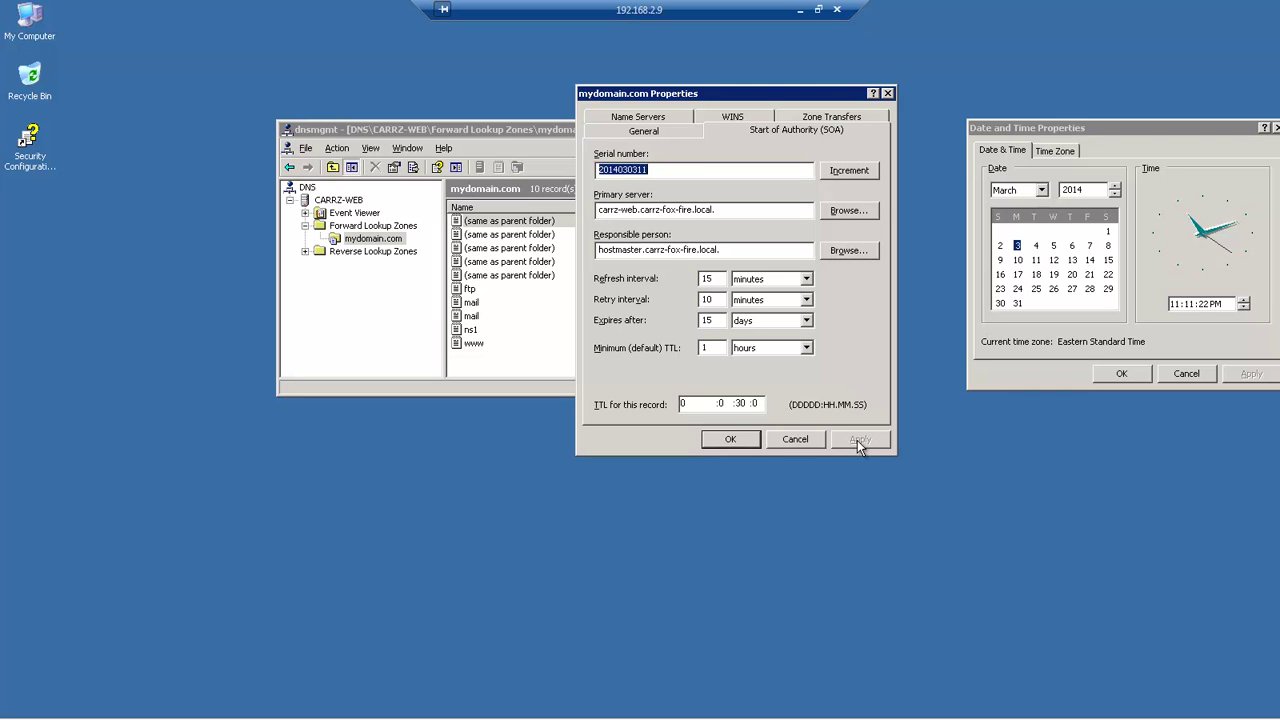